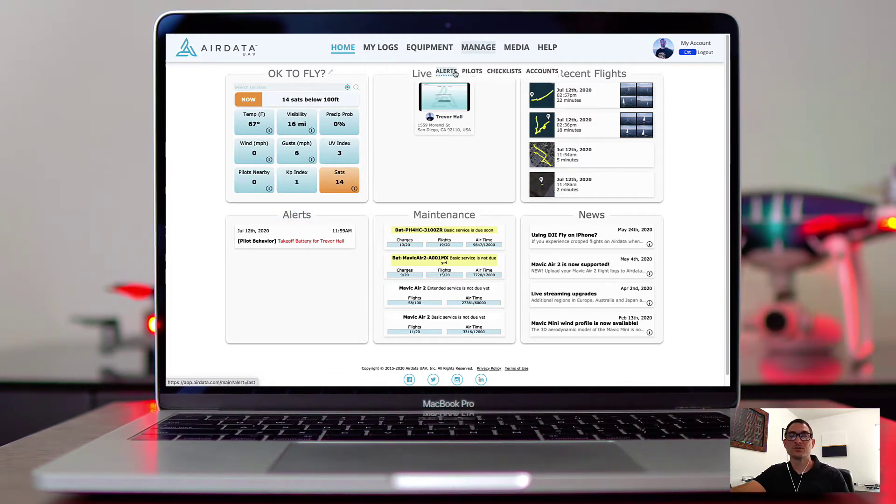
Open the Alert Overview page from the Manage menu.
{"action": "left_click", "coordinate": [446, 73]}
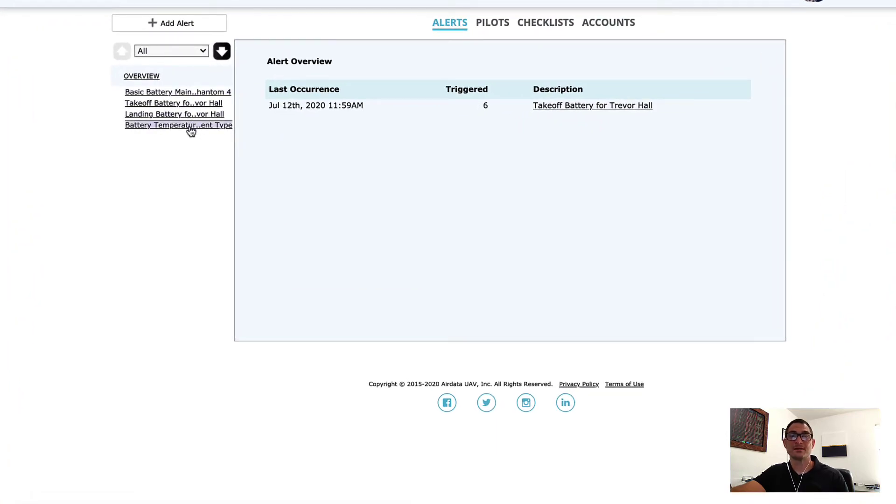
Add a new alert triggered when Basic Battery maintenance is Due Soon.
{"action": "left_click", "coordinate": [186, 25]}
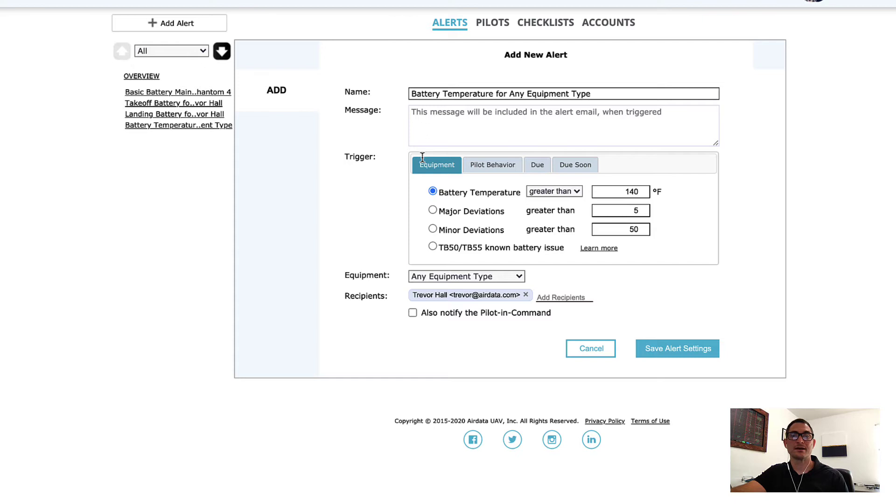
{"action": "left_click", "coordinate": [473, 165]}
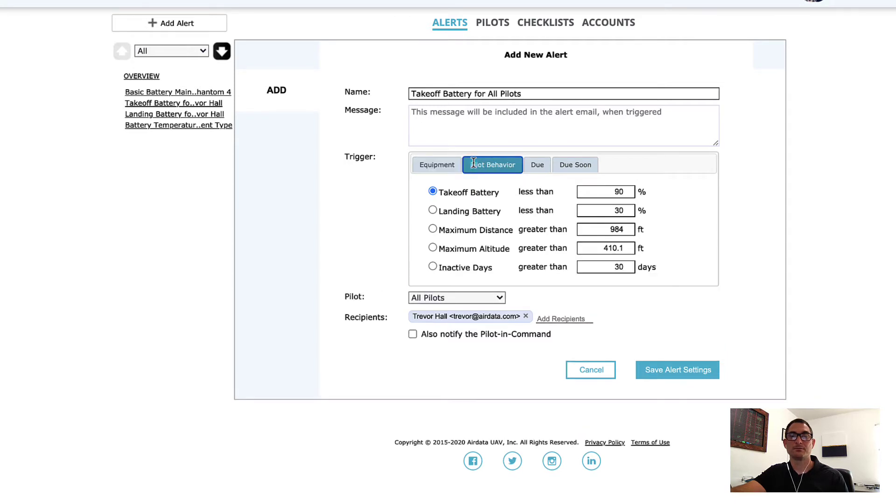
{"action": "left_click", "coordinate": [536, 164]}
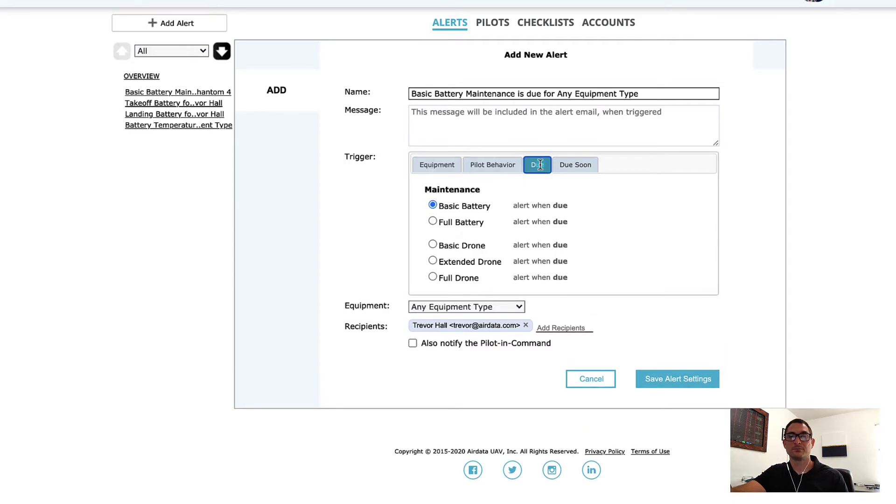
{"action": "left_click", "coordinate": [575, 165]}
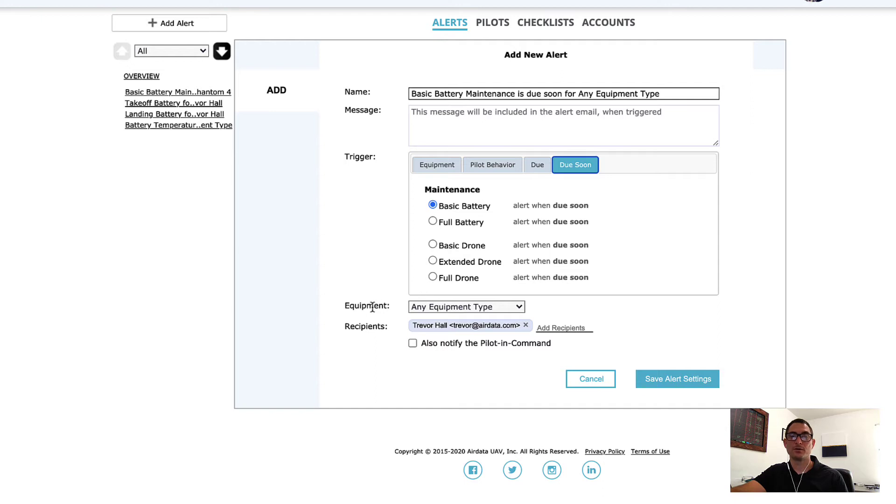
Restrict the alert to Mavic 2 equipment and also notify the Pilot-in-Command.
{"action": "left_click", "coordinate": [460, 308]}
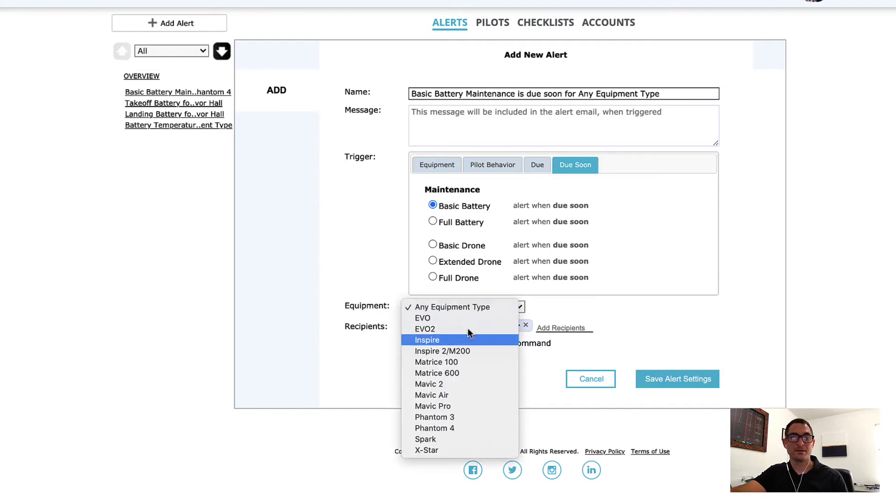
{"action": "left_click", "coordinate": [468, 385]}
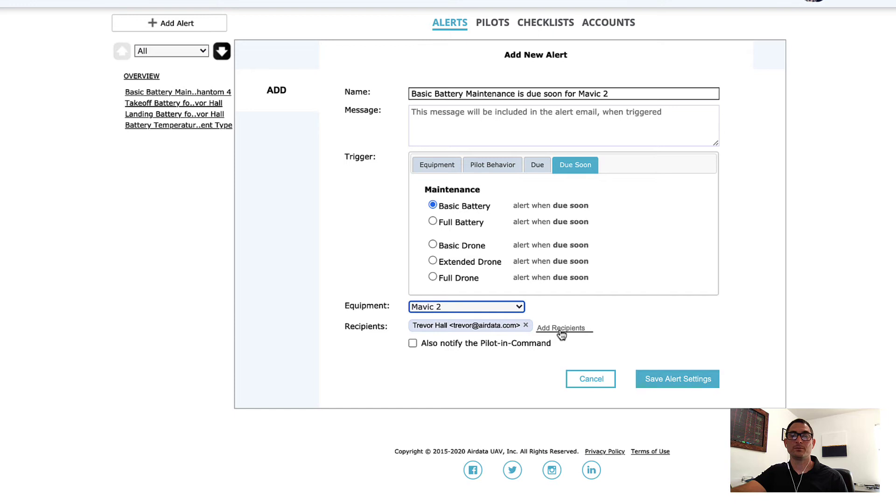
{"action": "left_click", "coordinate": [413, 343]}
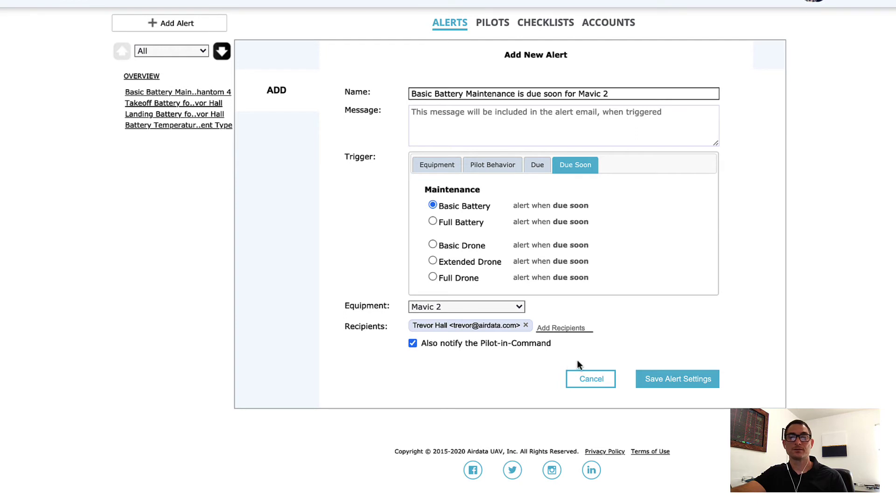
Save the Mavic 2 battery maintenance alert and view its empty trigger history.
{"action": "left_click", "coordinate": [695, 387]}
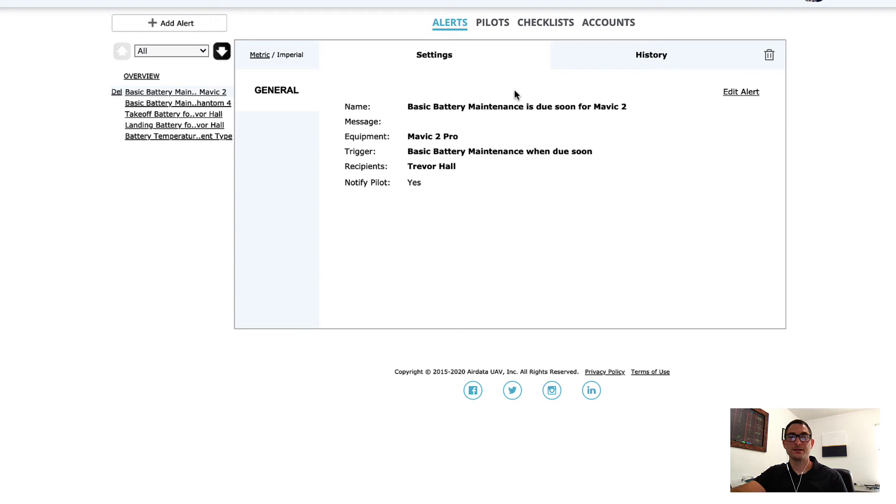
{"action": "left_click", "coordinate": [661, 55]}
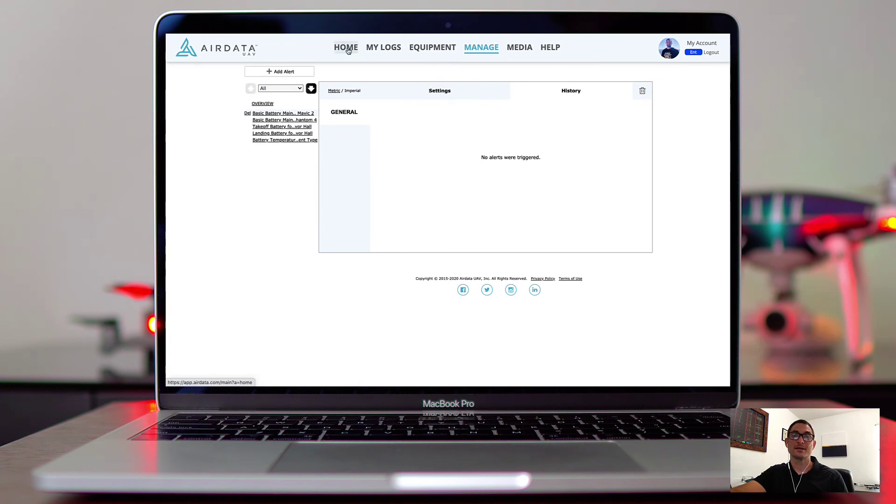
Return to the HOME dashboard.
{"action": "left_click", "coordinate": [346, 47]}
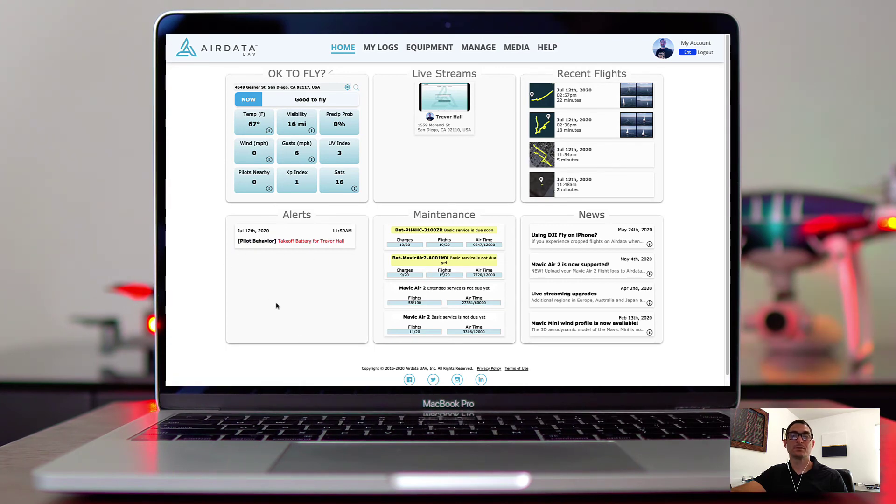
Open the Takeoff Battery alert and view its six-trigger history.
{"action": "left_click", "coordinate": [293, 243]}
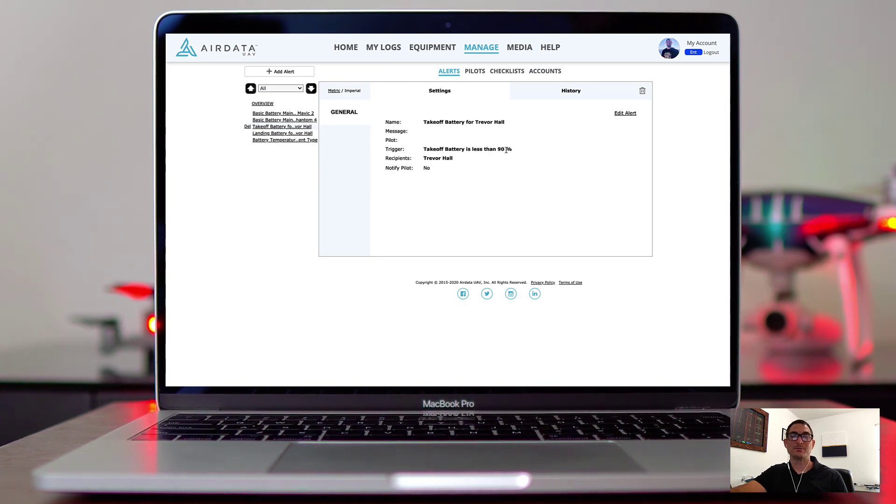
{"action": "left_click", "coordinate": [572, 91]}
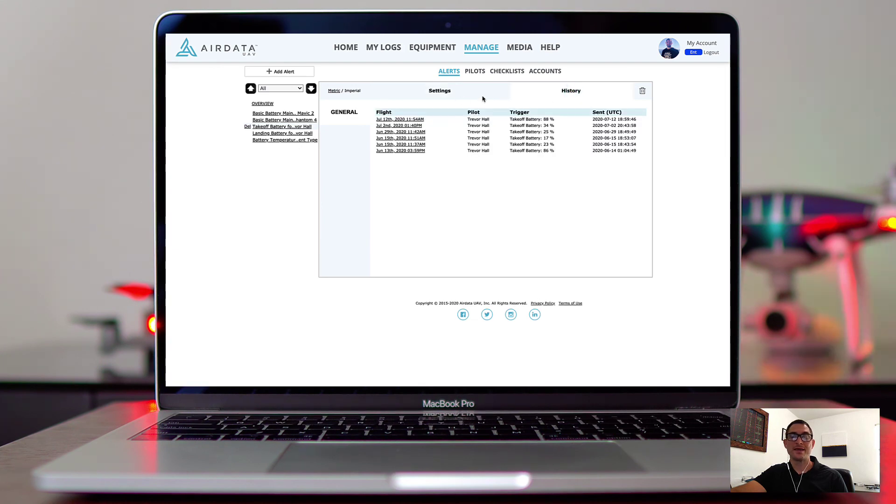